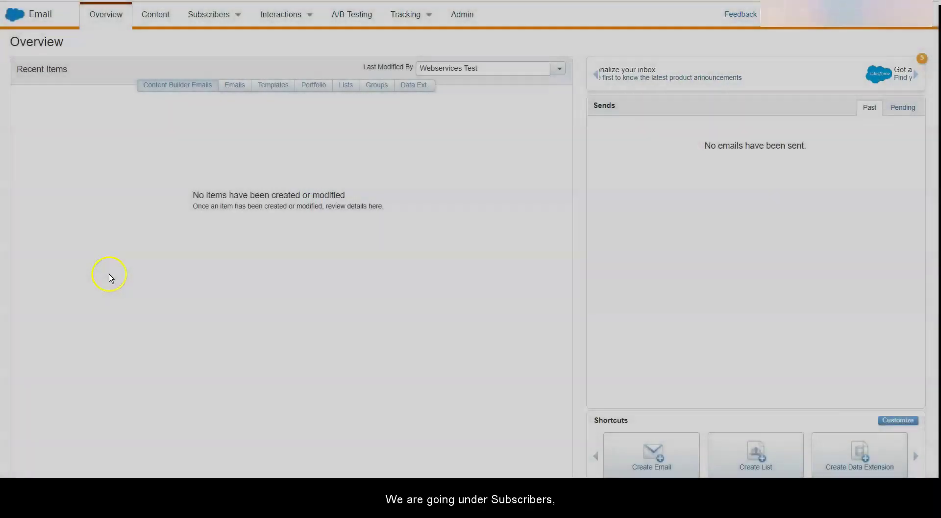
Open the Data Extensions folder from the Subscribers menu
mouse_move(207, 18)
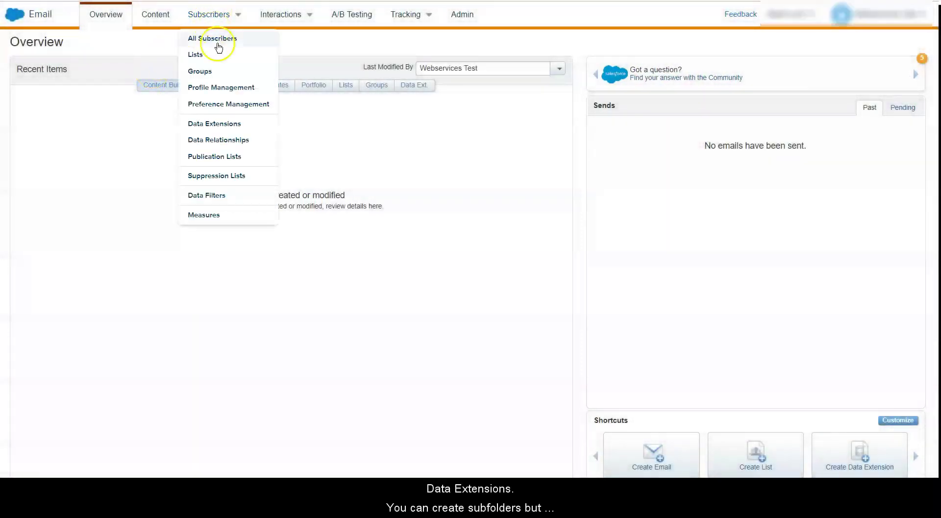
click(237, 124)
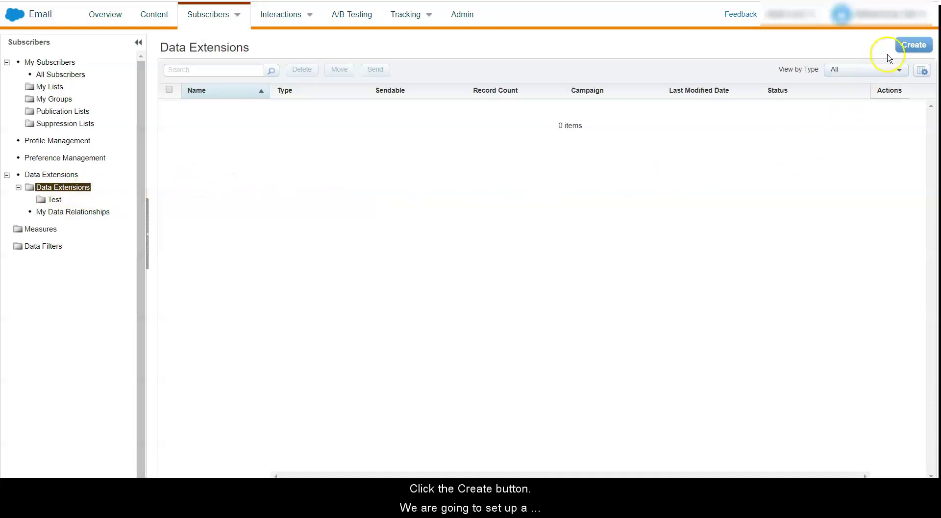
Create a new Standard Data Extension in the Data Extensions folder
click(910, 46)
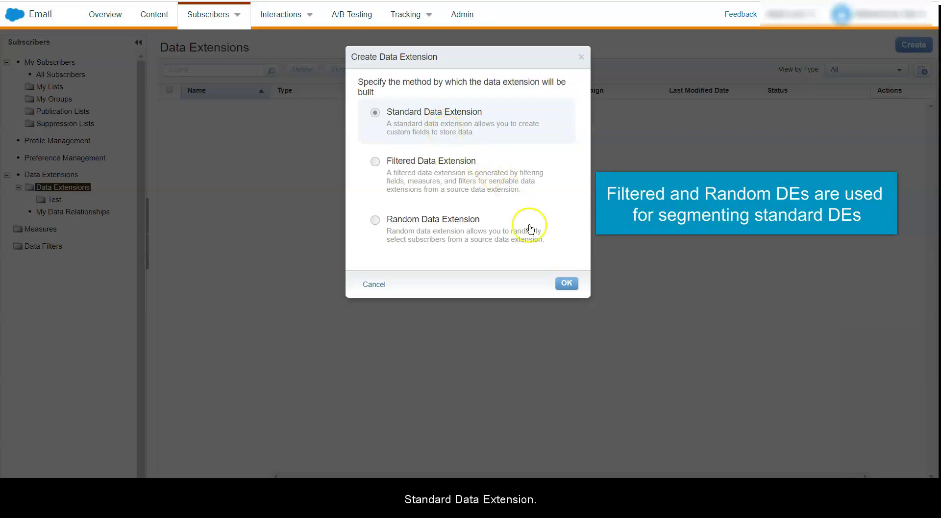
click(567, 283)
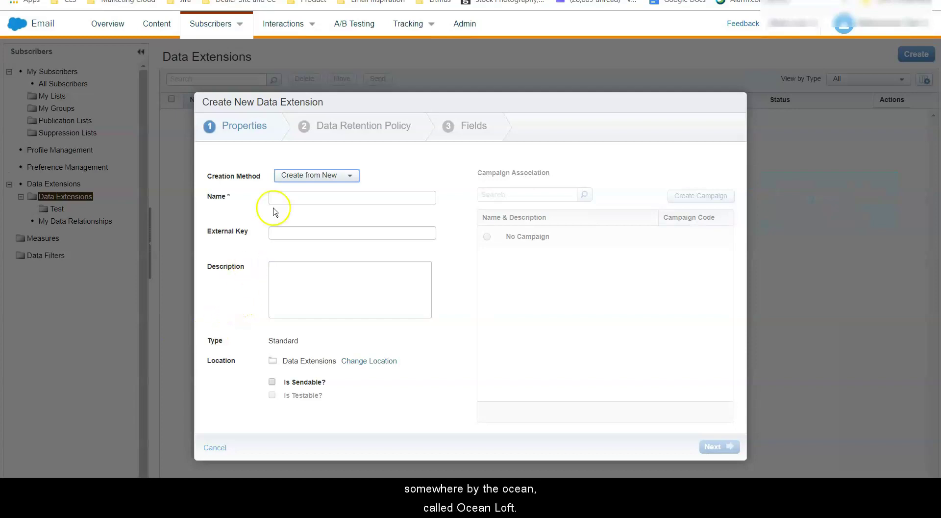
Enter 'Ocean Loft Customers' as name, external key and description, and mark it sendable
click(284, 195)
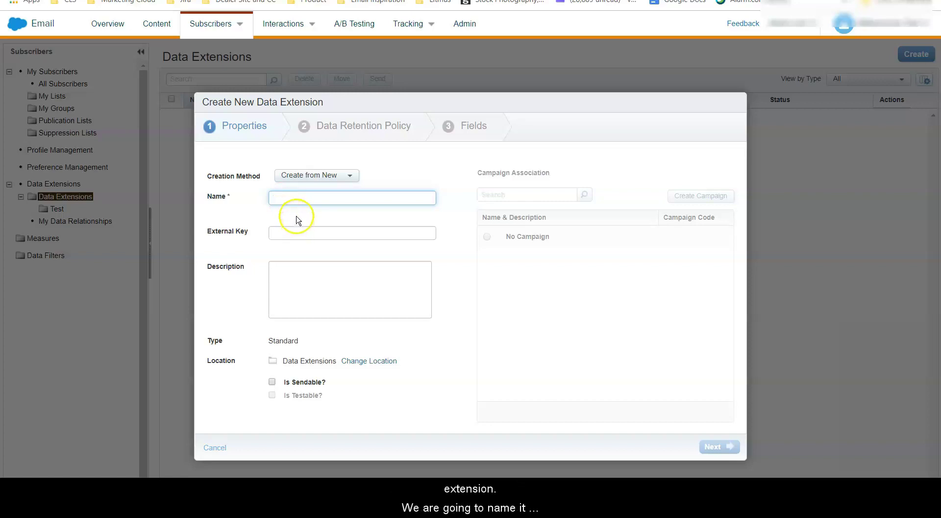
text(Ocean Loft Customers)
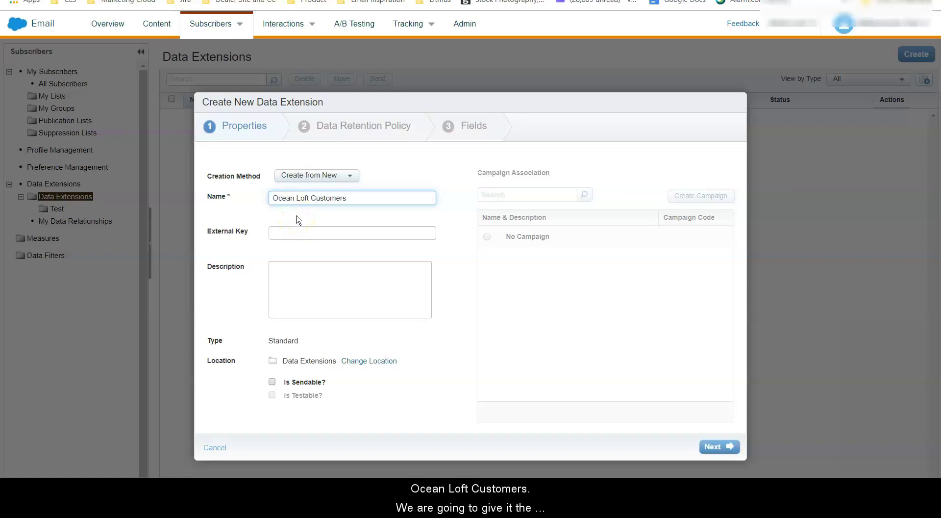
click(297, 234)
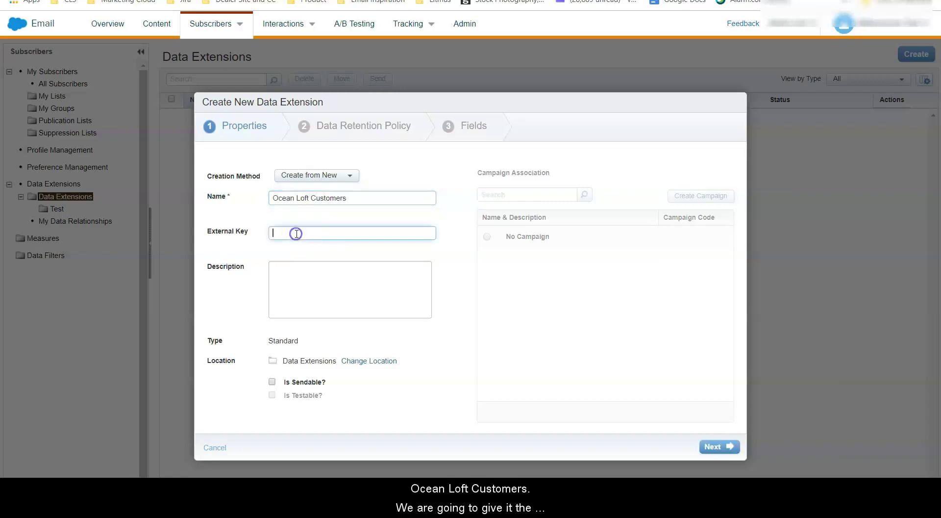
text(Ocean Loft Customers)
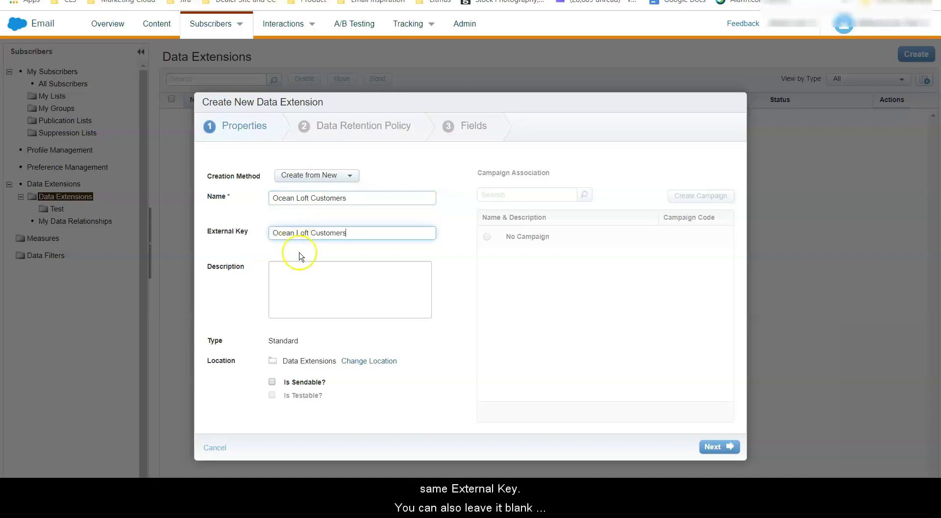
click(311, 283)
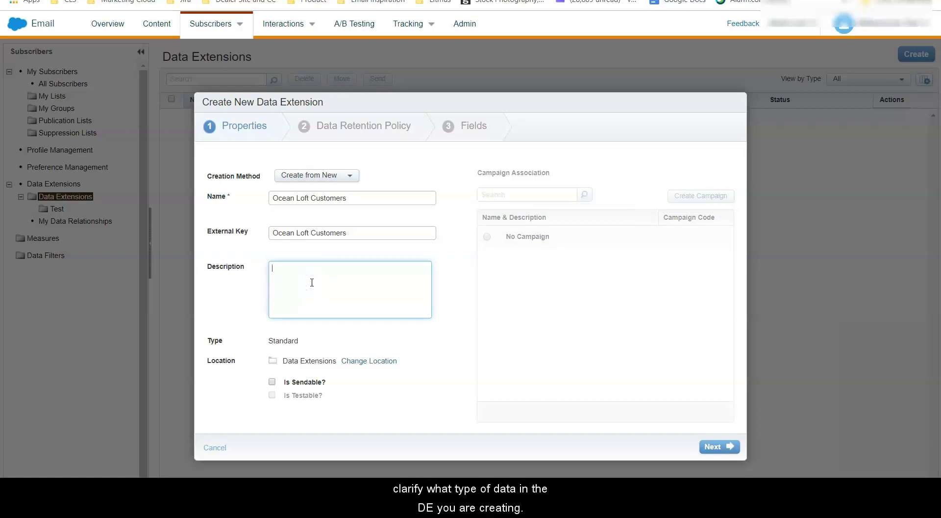
text(Ocean Loft Customers)
click(200, 375)
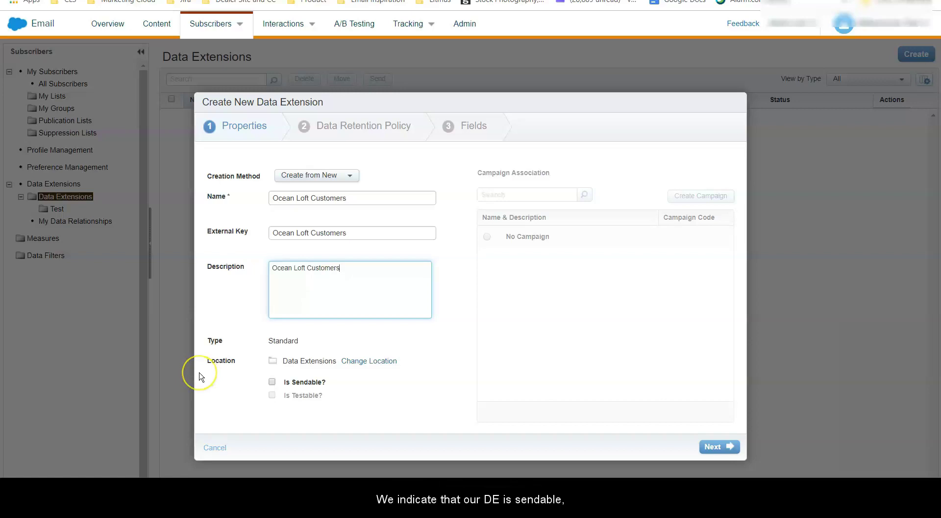
click(273, 382)
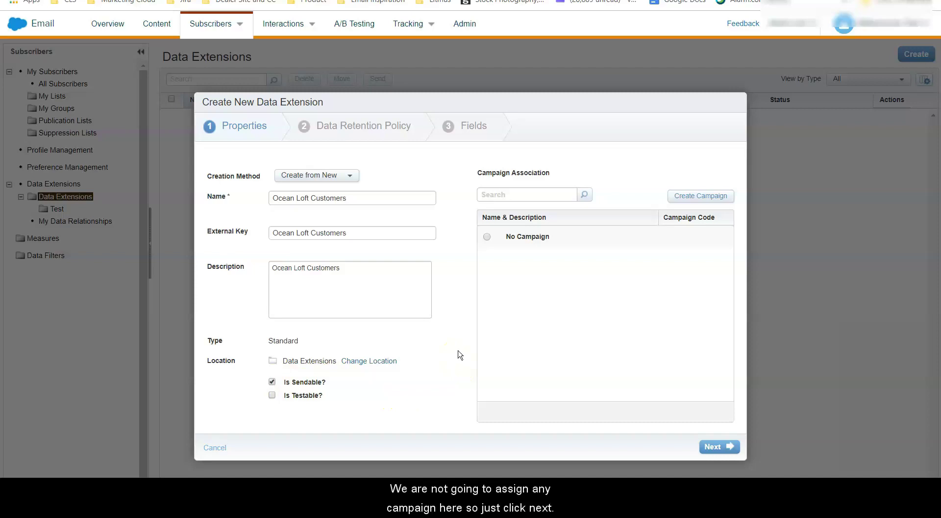
Advance to the Data Retention Policy step, leaving Retention Setting Off
click(708, 447)
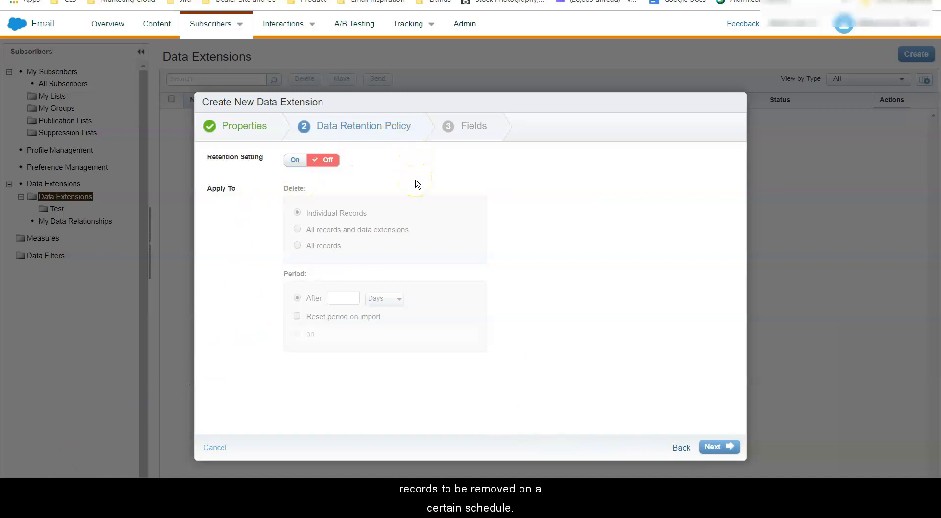
click(376, 218)
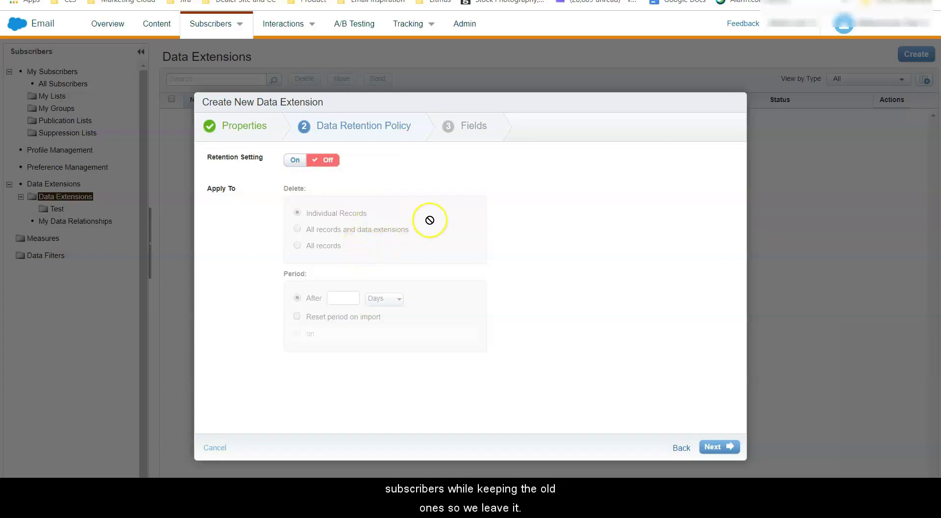
On the Fields step, add First Name, EmailAddress, SubscriberKey and Interests as field names
click(713, 446)
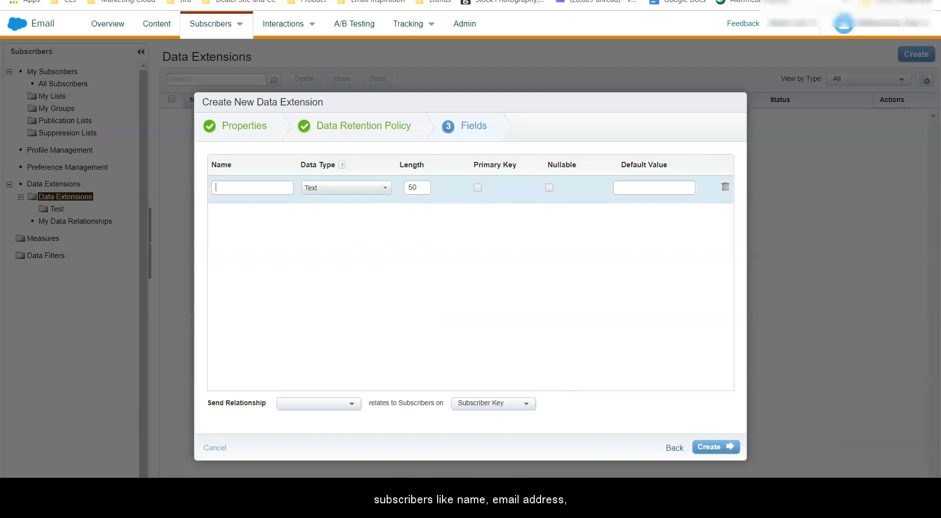
text(First Name)
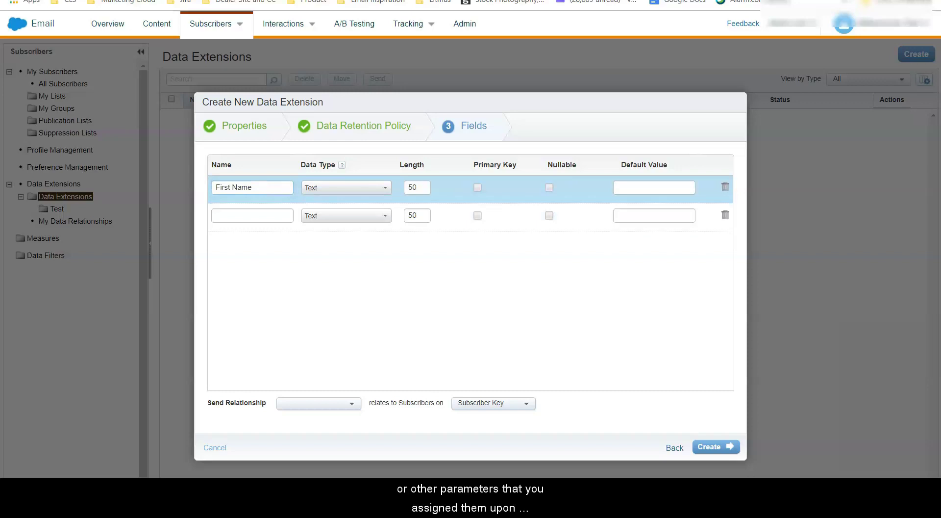
text(EmailAddress)
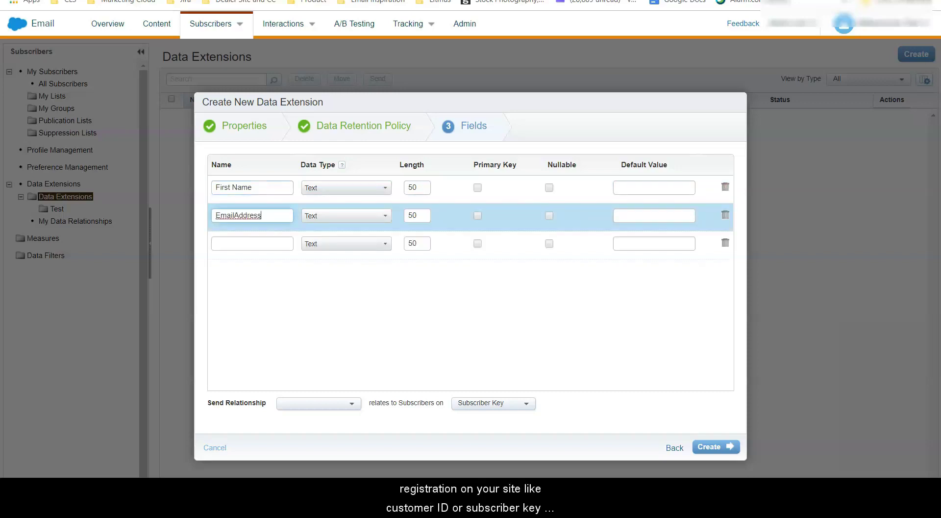
key(Tab)
click(251, 243)
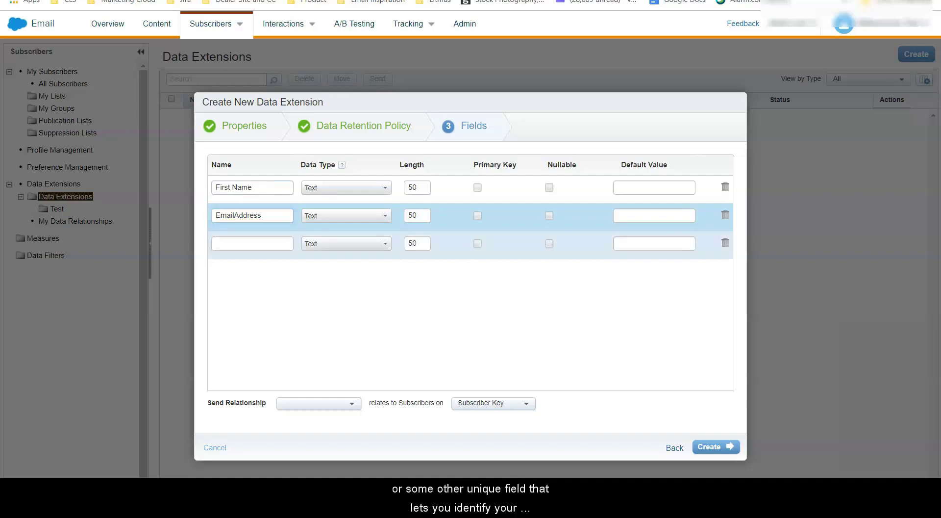
text(SubscriberKey)
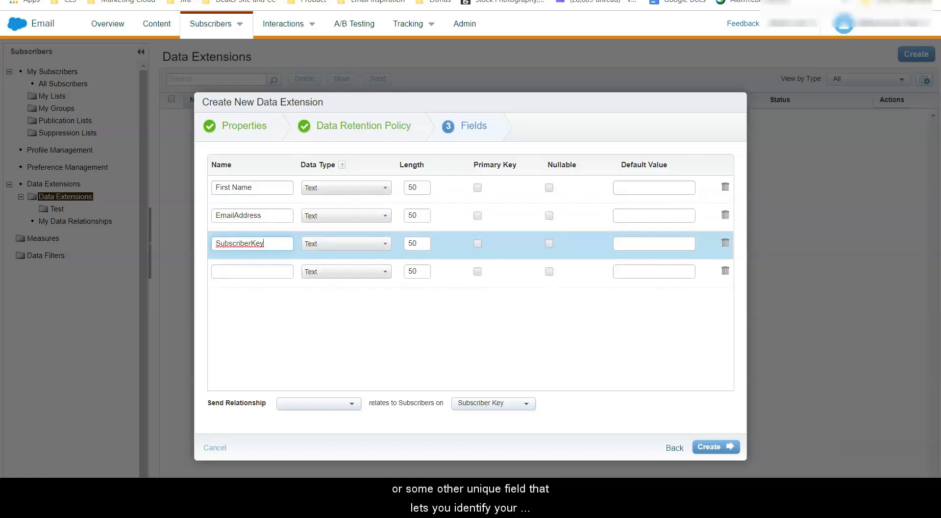
key(Tab)
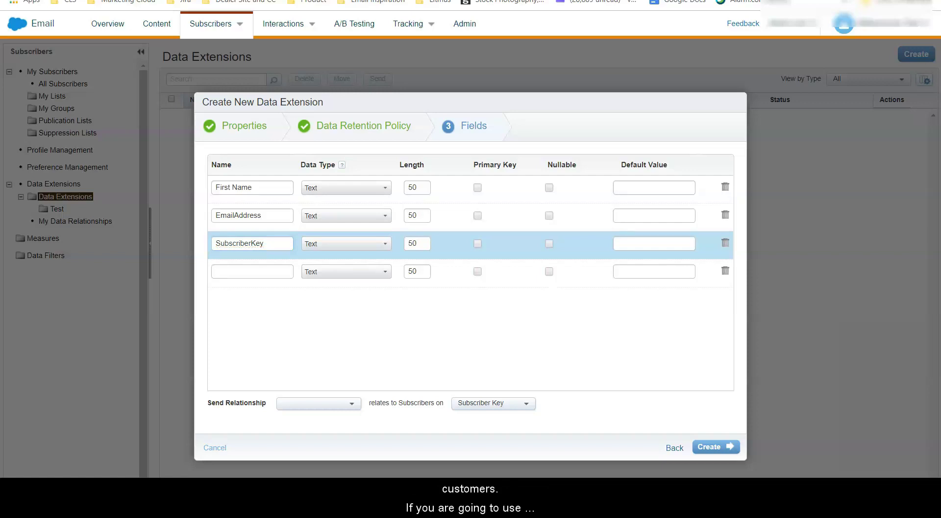
click(252, 271)
text(Interests)
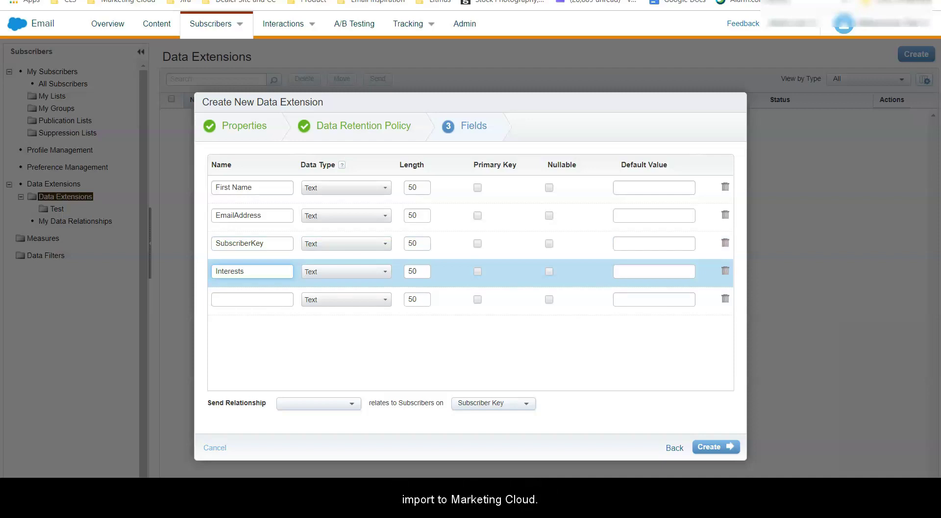
Make EmailAddress an EmailAddress type, set Interests length to 100, and make SubscriberKey the primary key
click(326, 218)
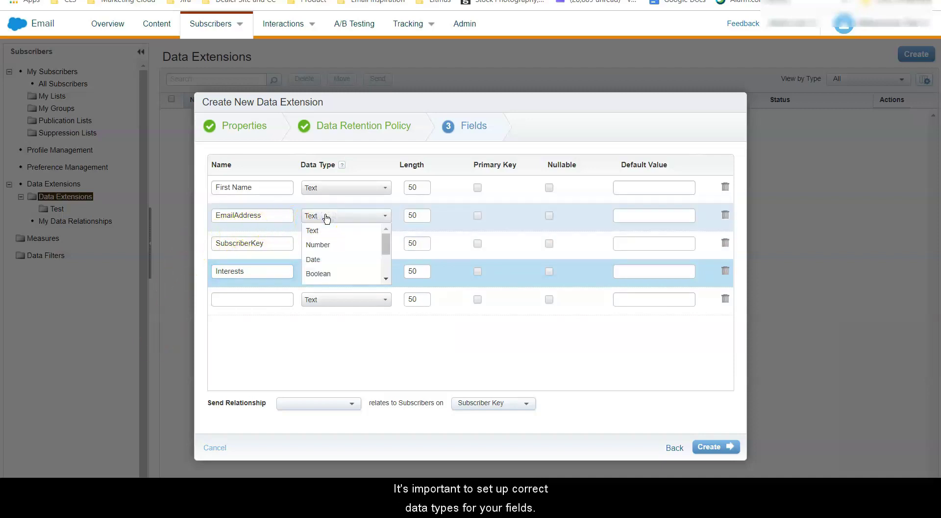
scroll(336, 240, down, 2)
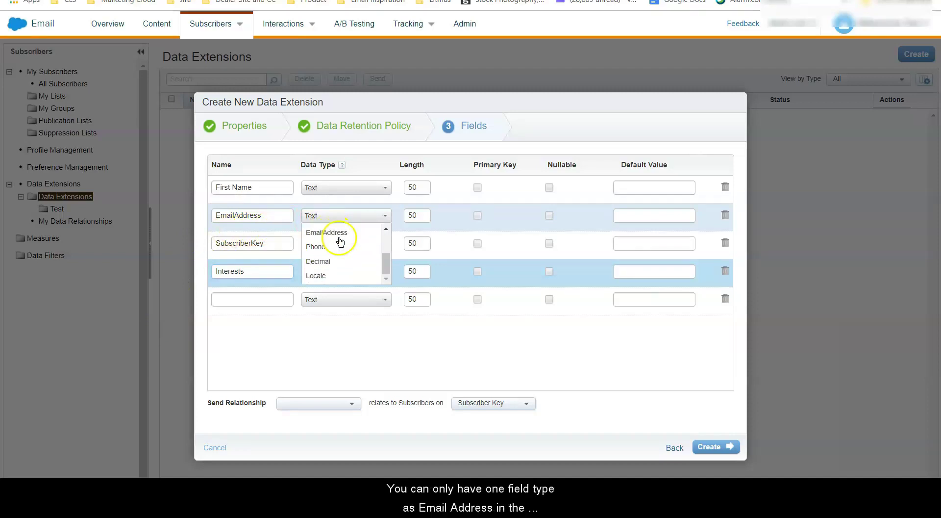
click(336, 233)
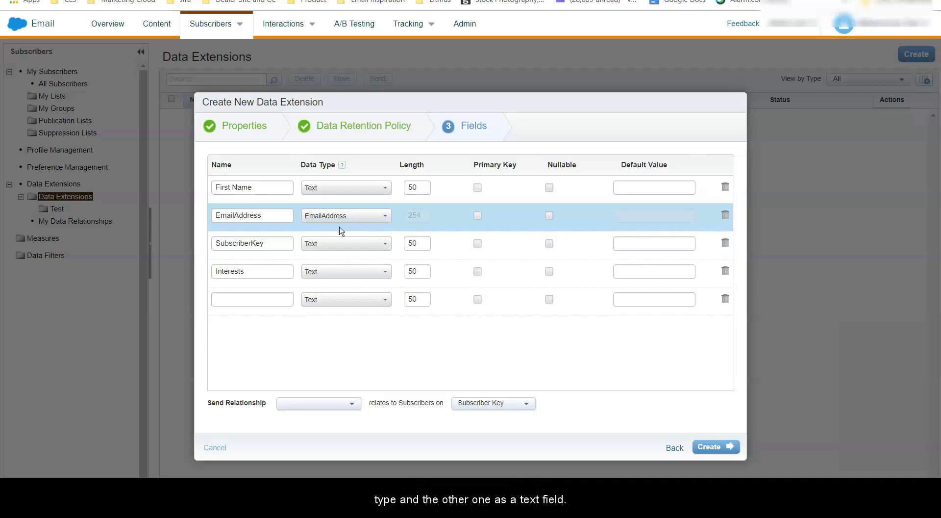
click(332, 341)
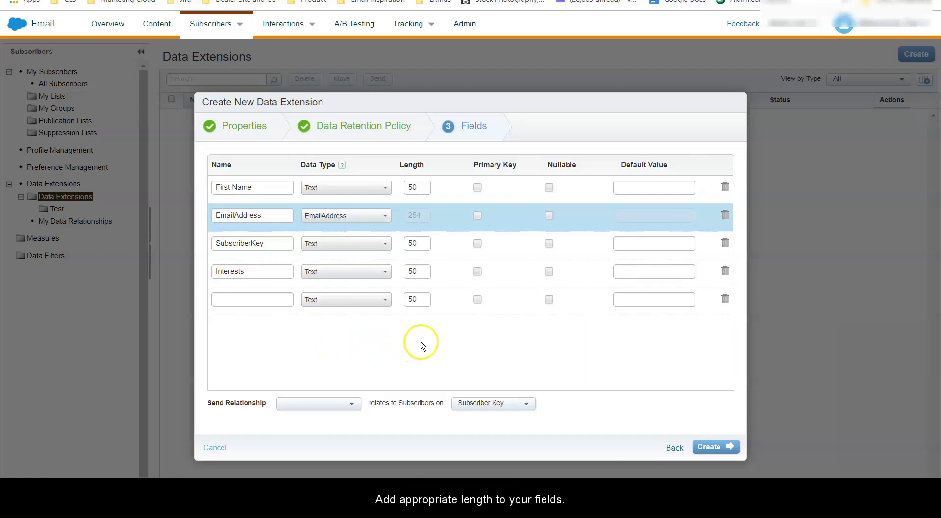
click(414, 187)
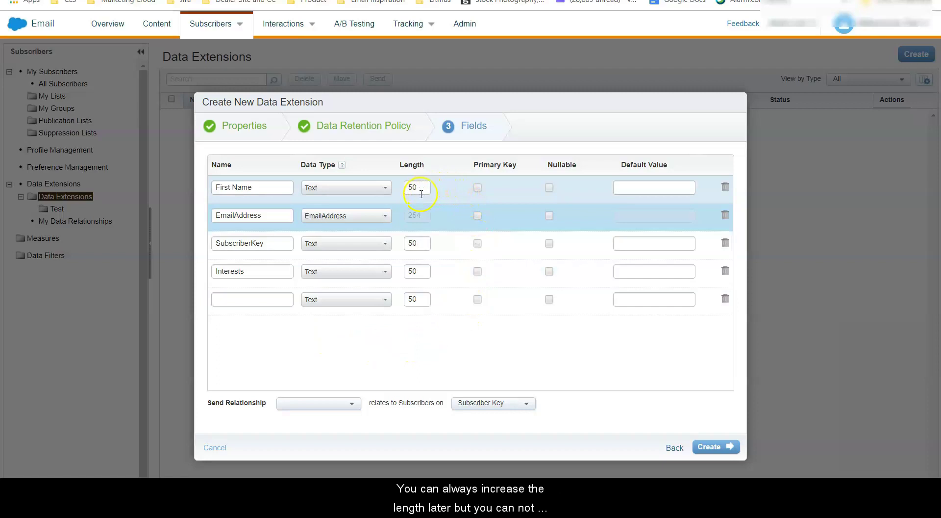
click(411, 270)
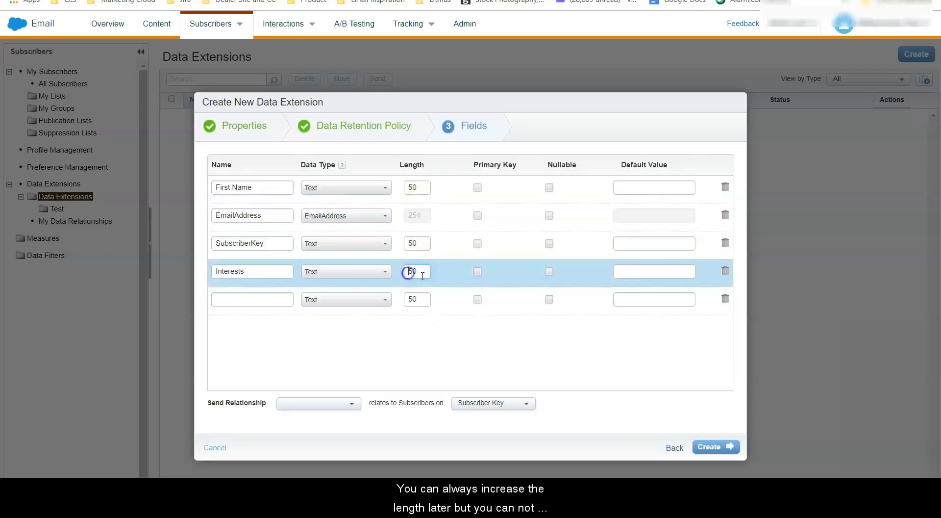
text(1)
key(Delete)
text(00)
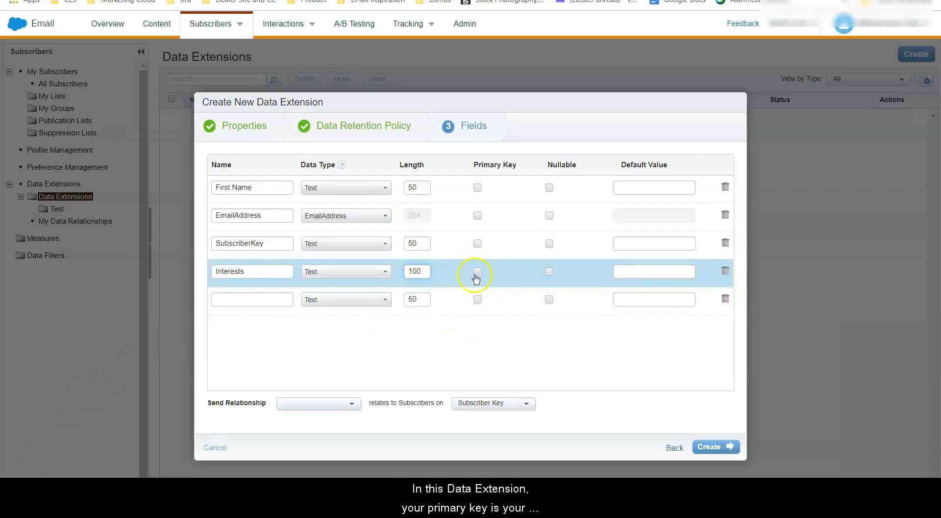
click(478, 243)
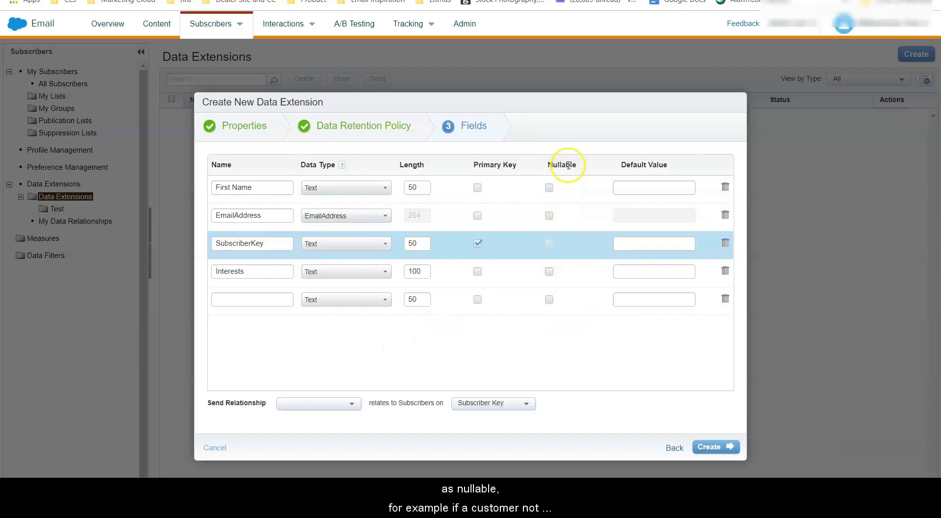
Make First Name and Interests nullable, with First Name defaulting to 'Valued Customer'
click(549, 189)
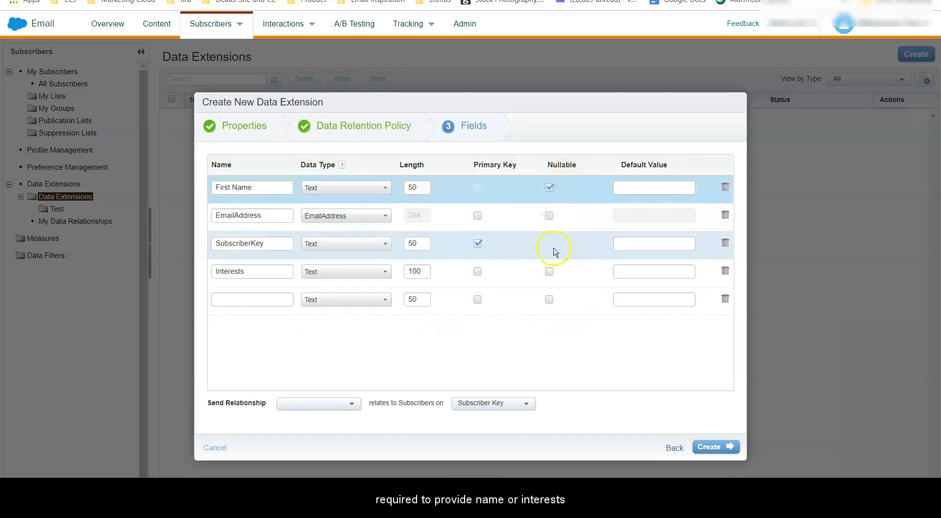
click(549, 275)
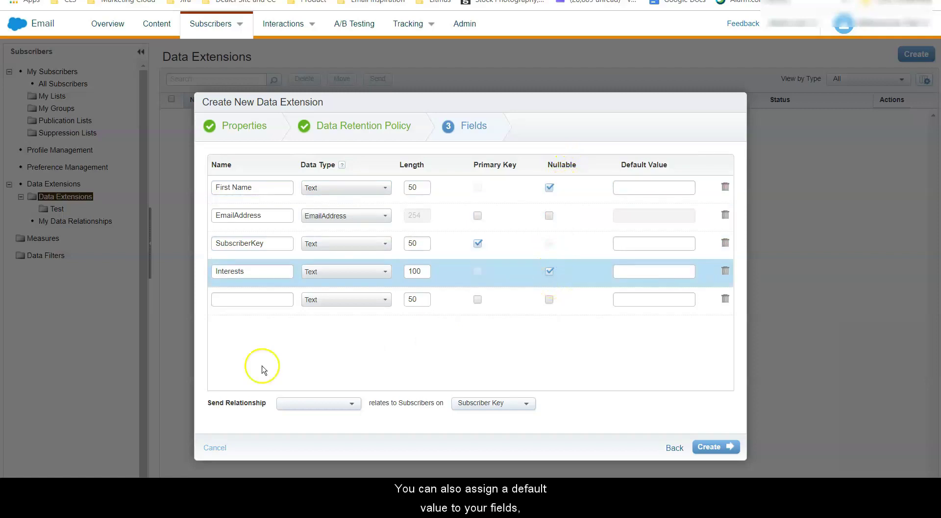
click(637, 191)
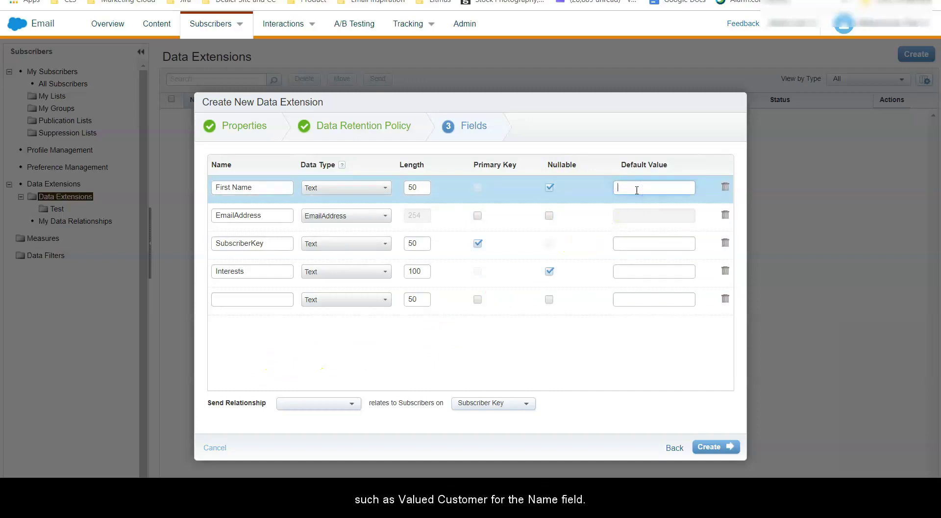
text(Valued Customer)
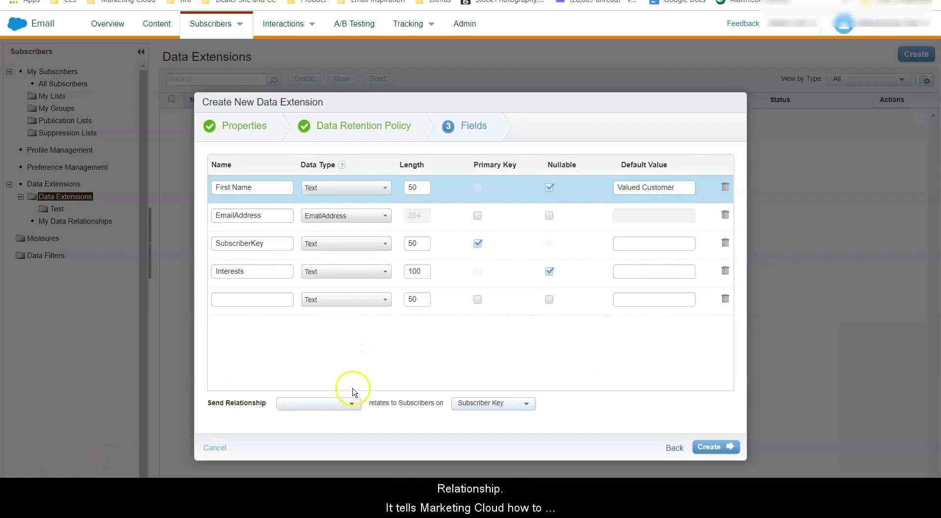
Set the Send Relationship to SubscriberKey and create the data extension
click(349, 403)
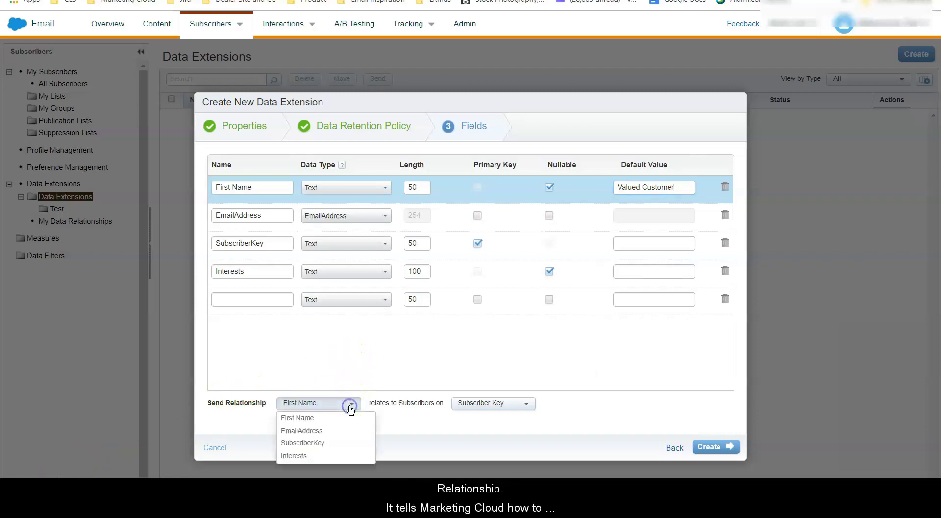
click(337, 447)
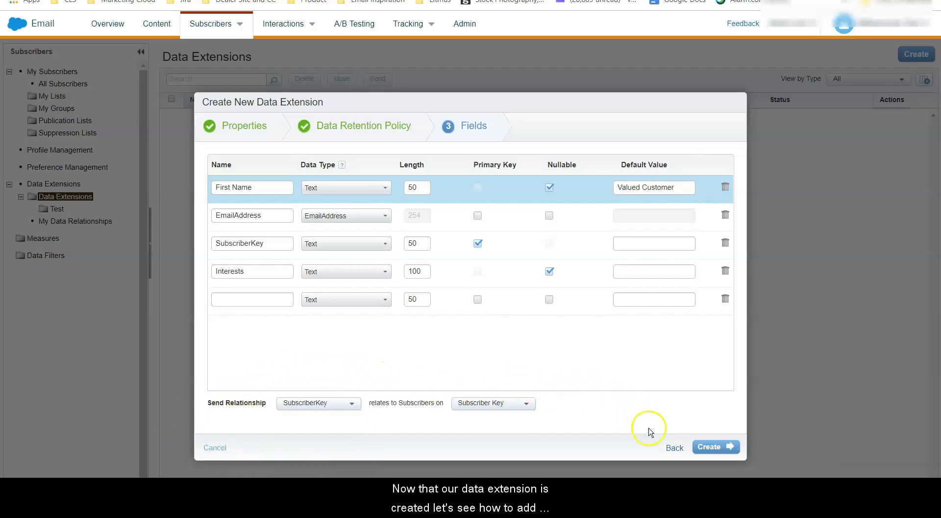
click(700, 448)
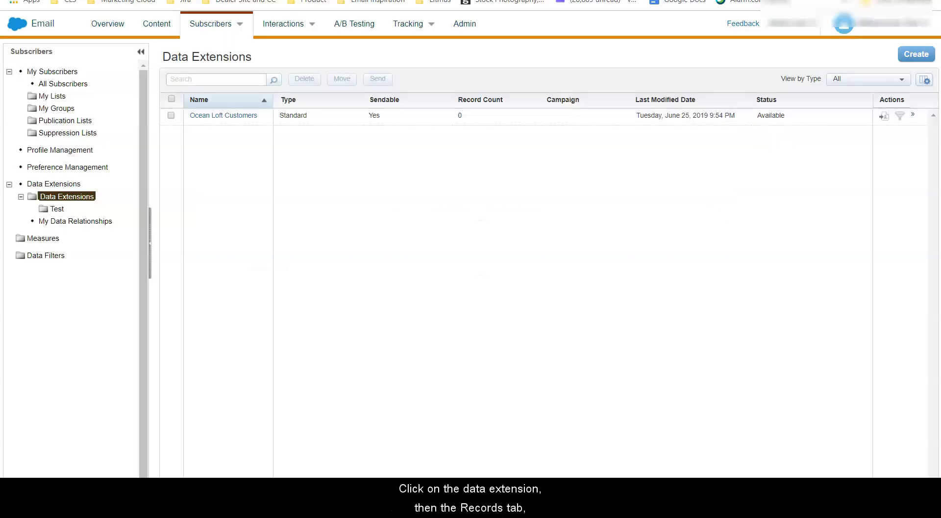
Import Ocean_Loft_Customers.csv into Ocean Loft Customers' records, keeping Comma and English (United States) dates
click(221, 116)
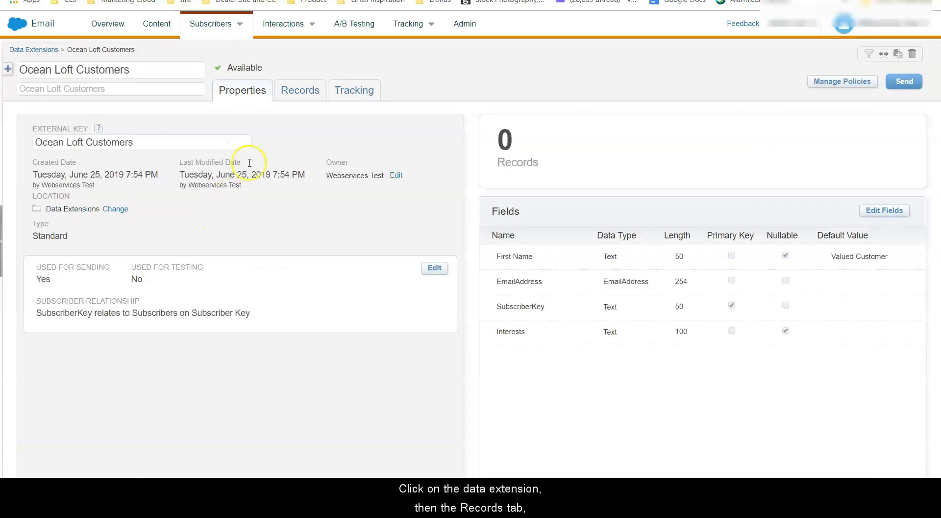
click(301, 92)
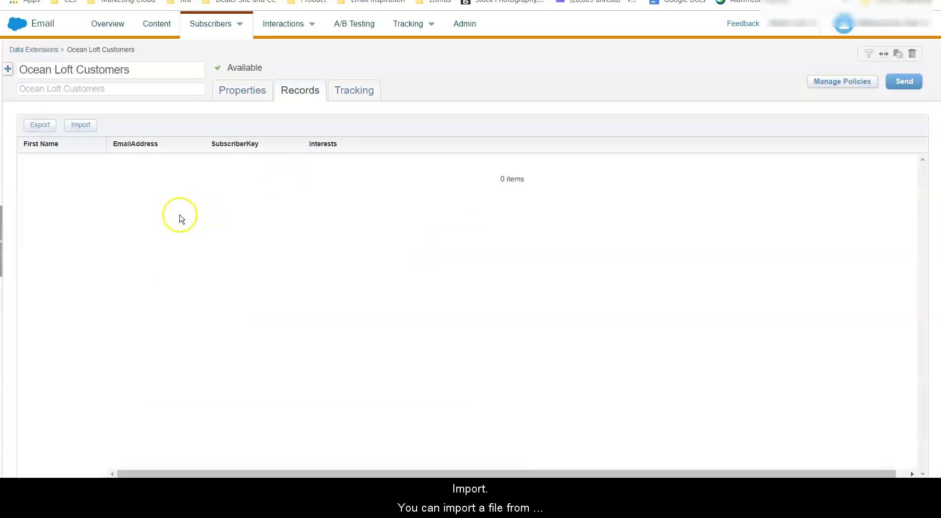
click(84, 125)
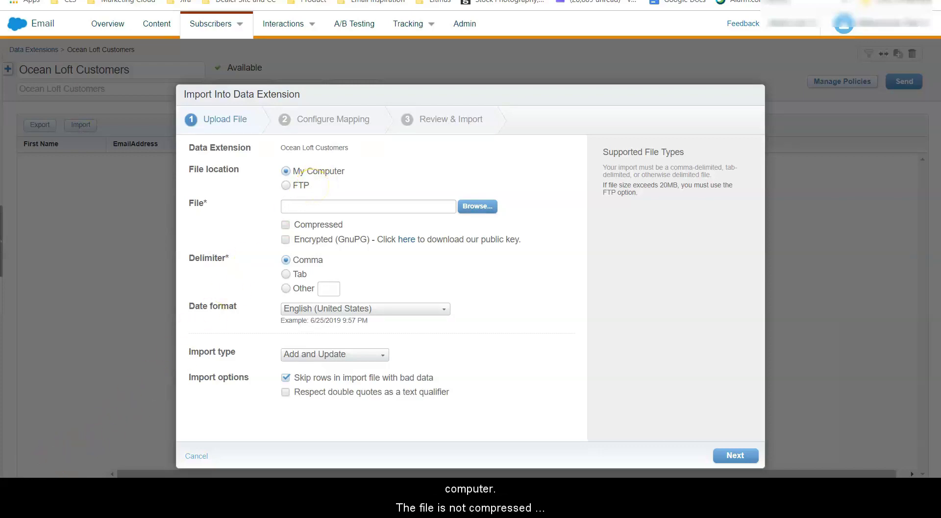
click(480, 207)
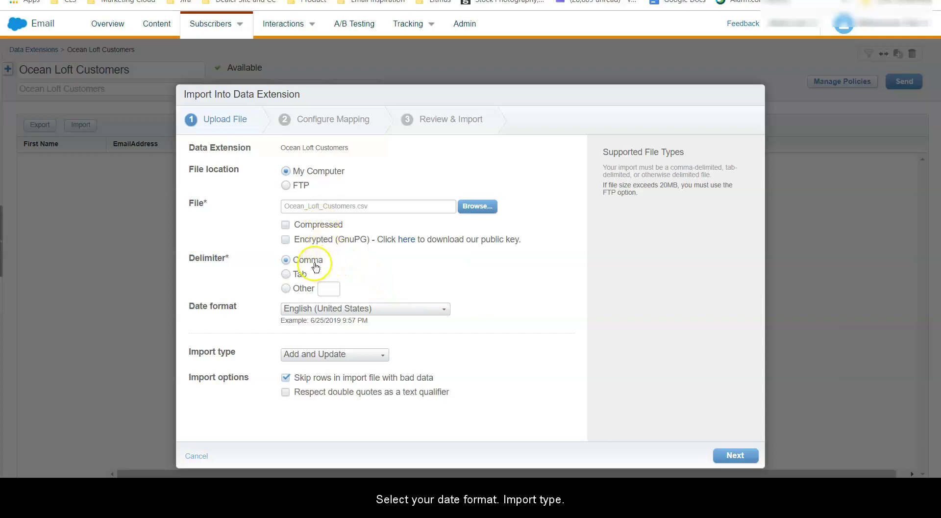
click(364, 310)
click(364, 311)
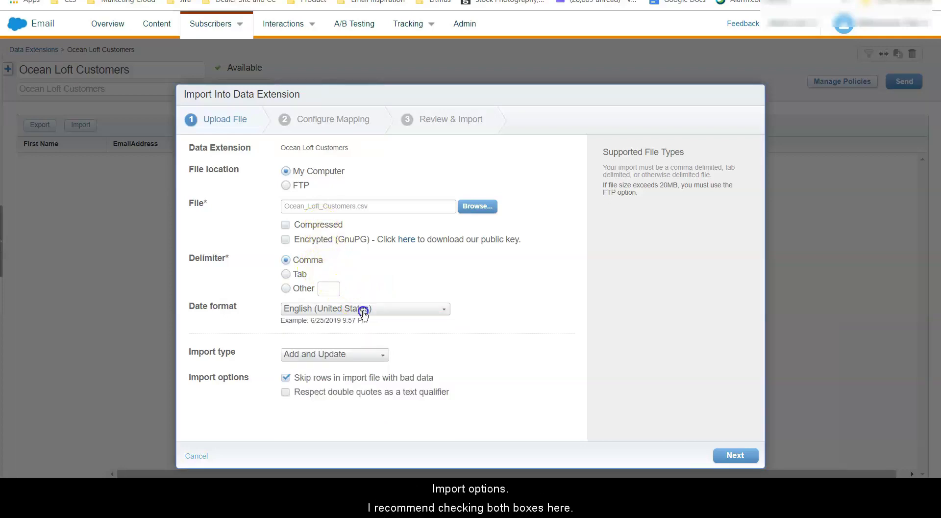
click(369, 357)
Keep Add and Update, try ordinal and manual mapping, then return to Map by Header Row
click(369, 355)
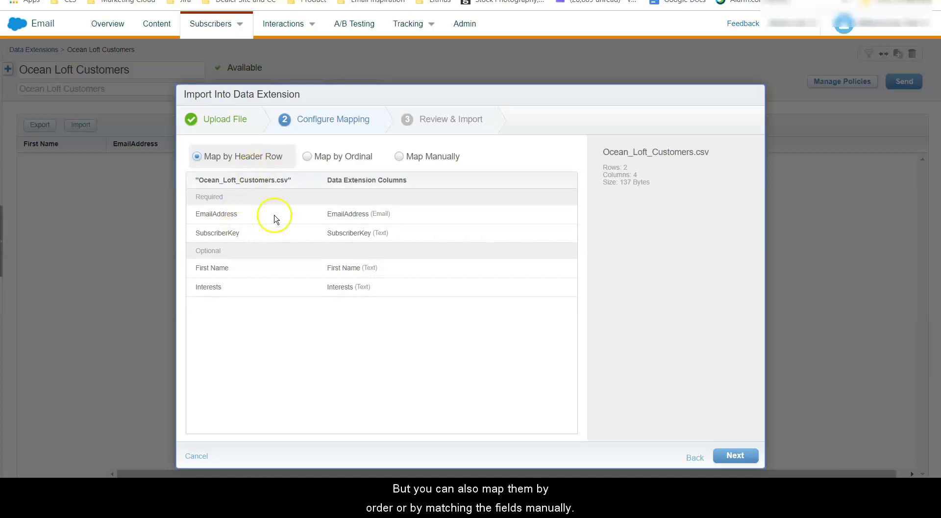
click(306, 157)
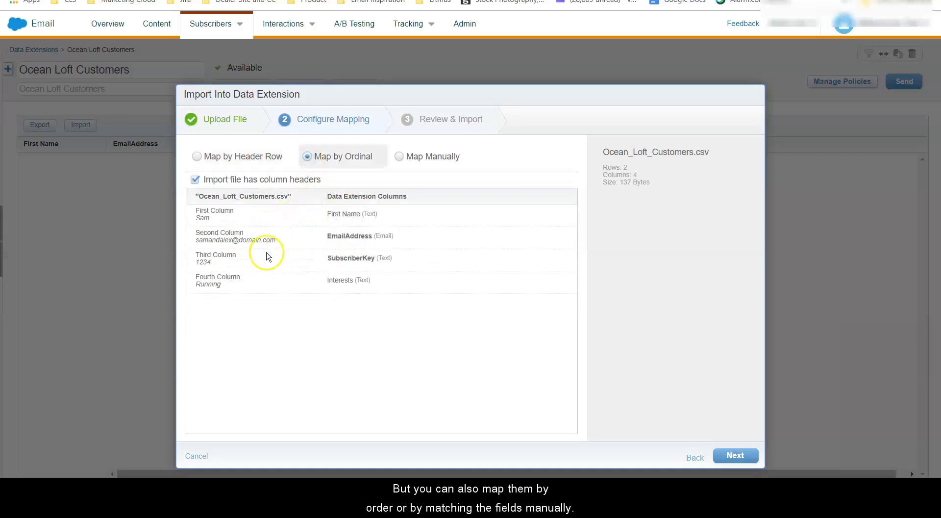
click(409, 157)
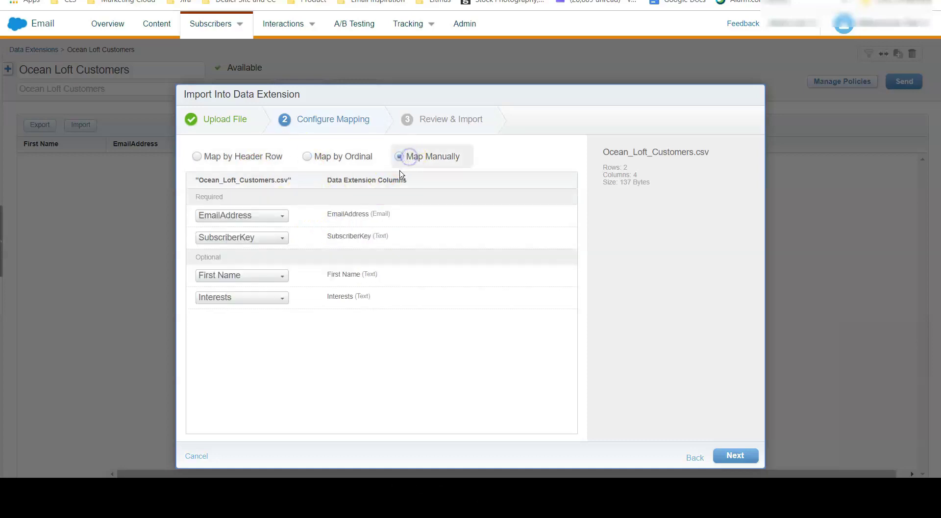
click(277, 222)
click(276, 217)
click(255, 157)
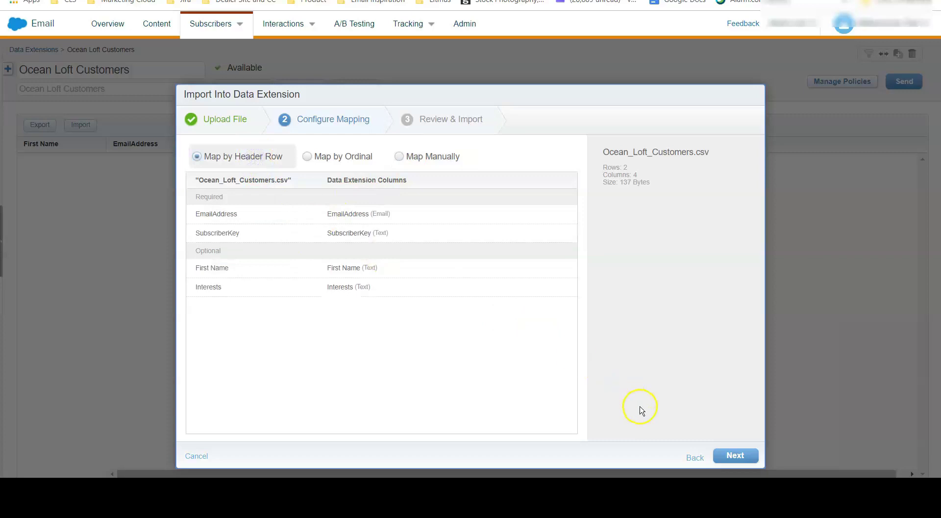
Review the Ocean_Loft_Customers.csv import settings and notification, then launch the import
click(735, 455)
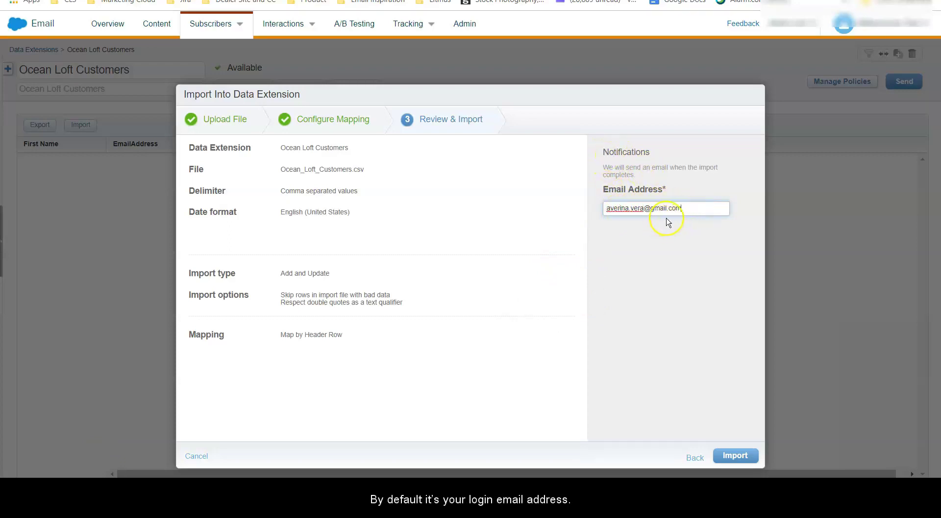
click(737, 454)
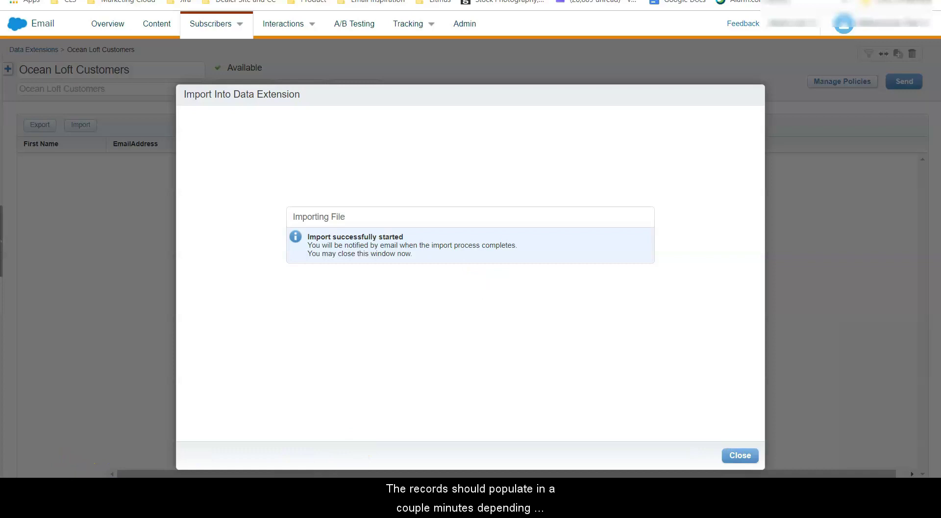
Reopen Ocean Loft Customers from the Data Extensions list and confirm its 2 records and four fields
click(746, 453)
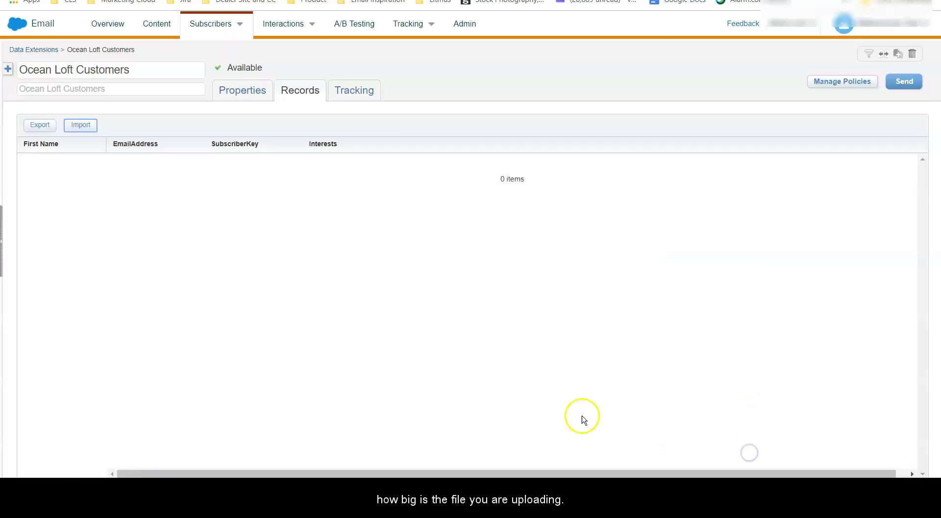
click(243, 93)
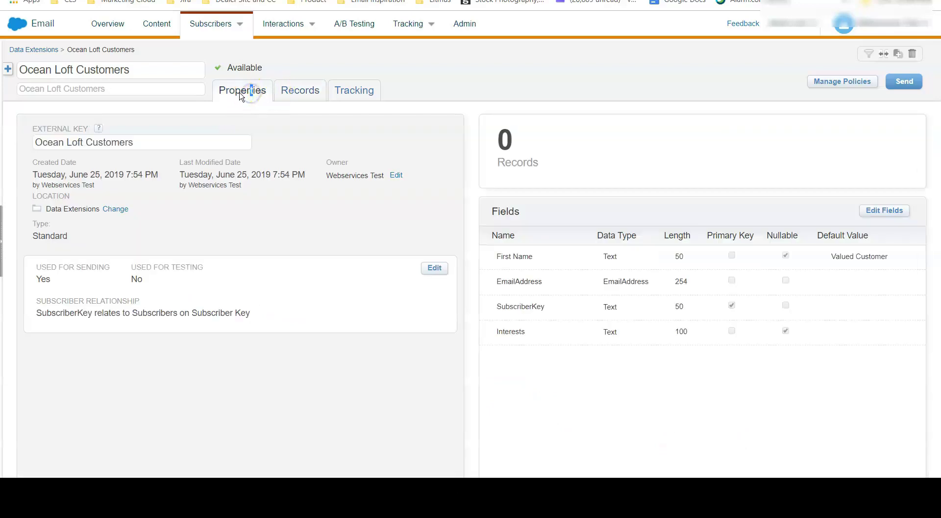
click(46, 49)
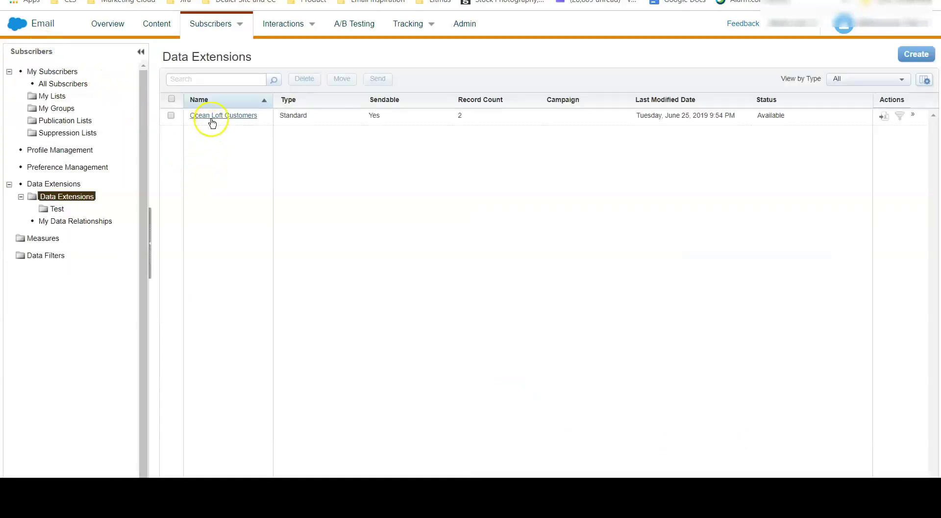
click(212, 123)
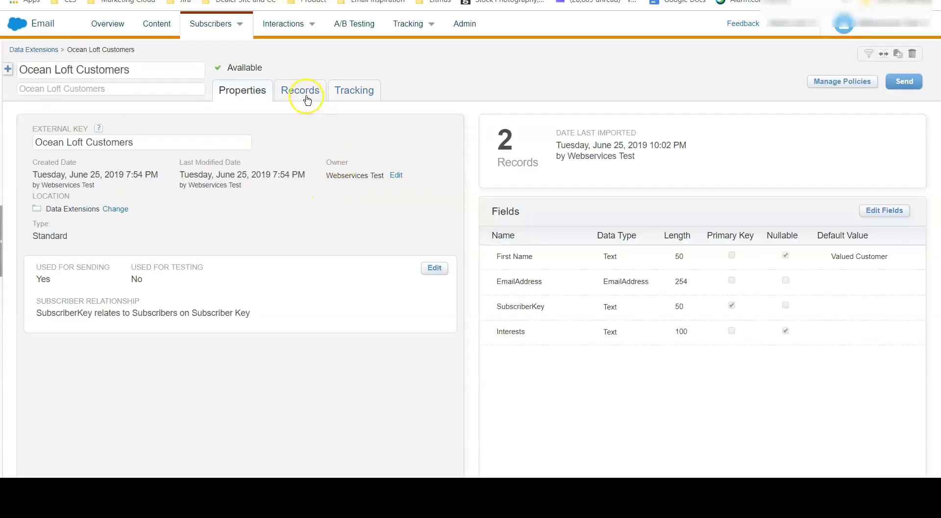
click(304, 93)
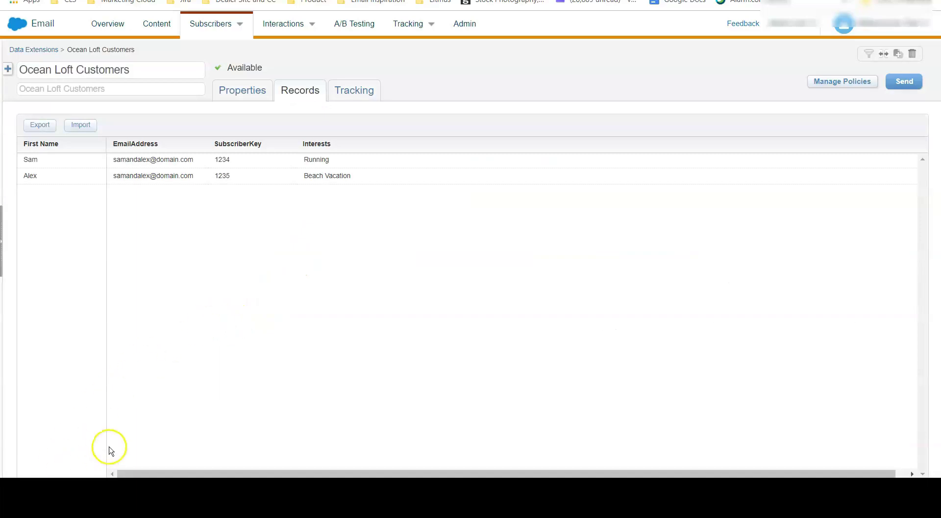
click(265, 100)
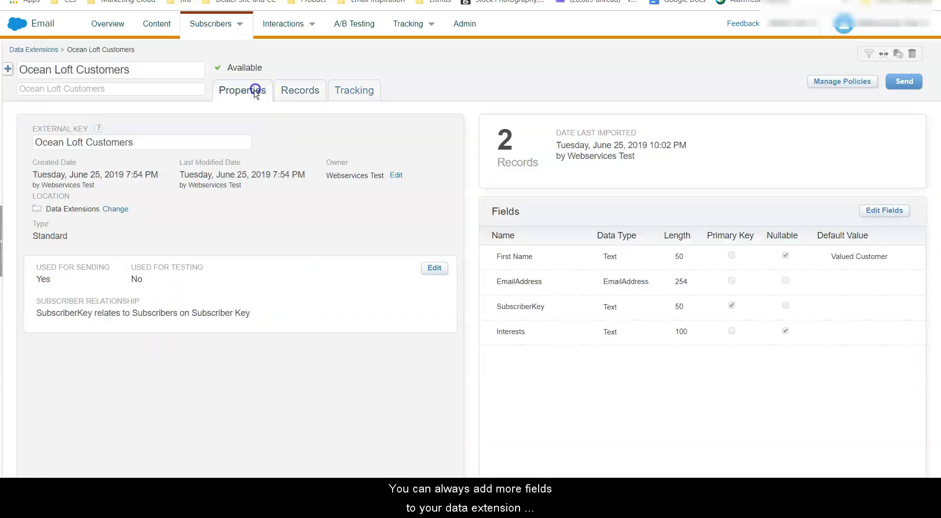
Add a fifth field named Birthday with the Date data type in the field editor
click(883, 210)
click(912, 355)
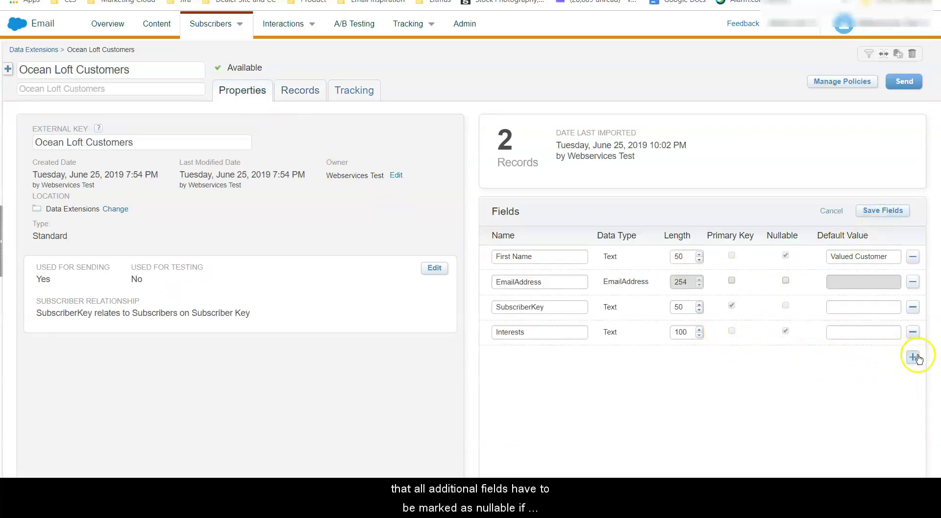
click(565, 357)
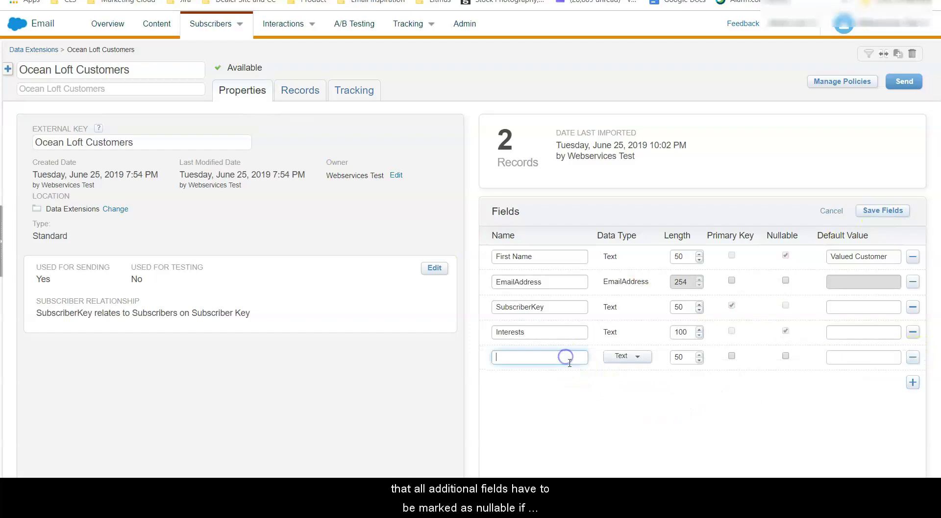
text(Birthday)
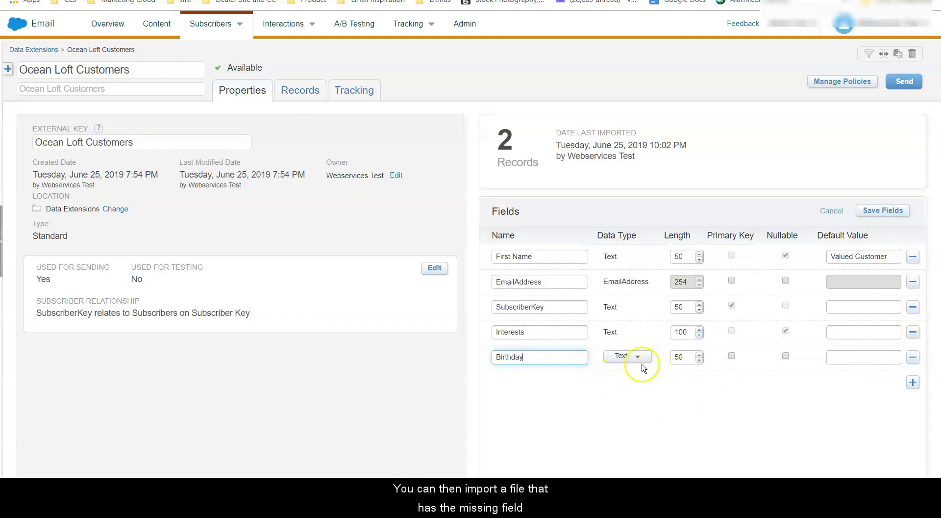
click(632, 361)
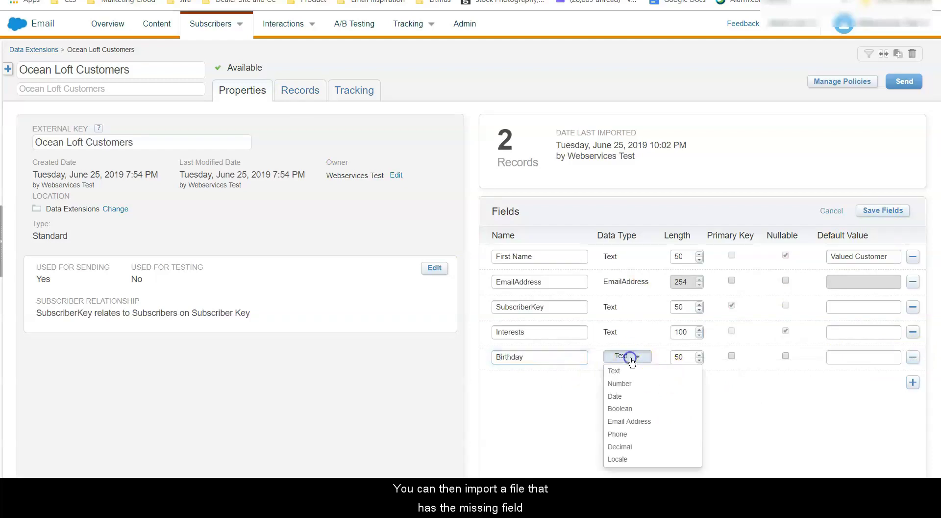
click(632, 395)
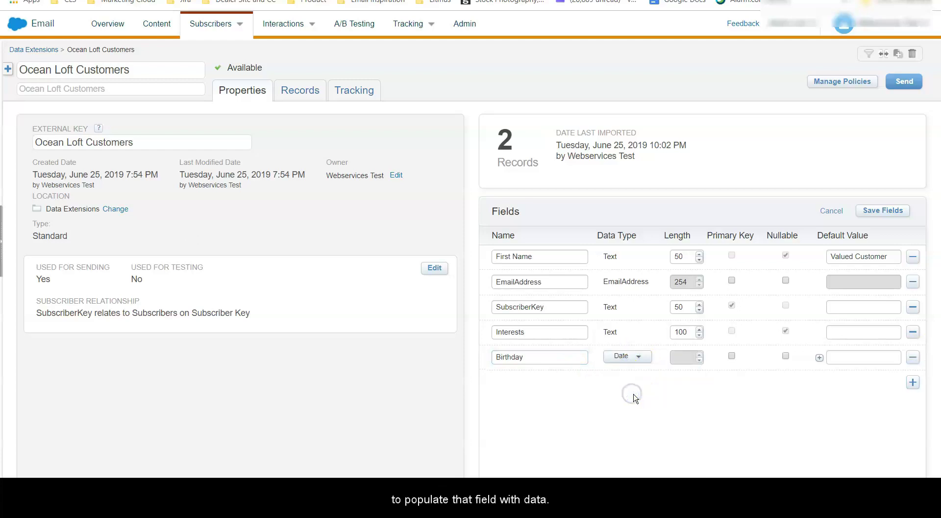